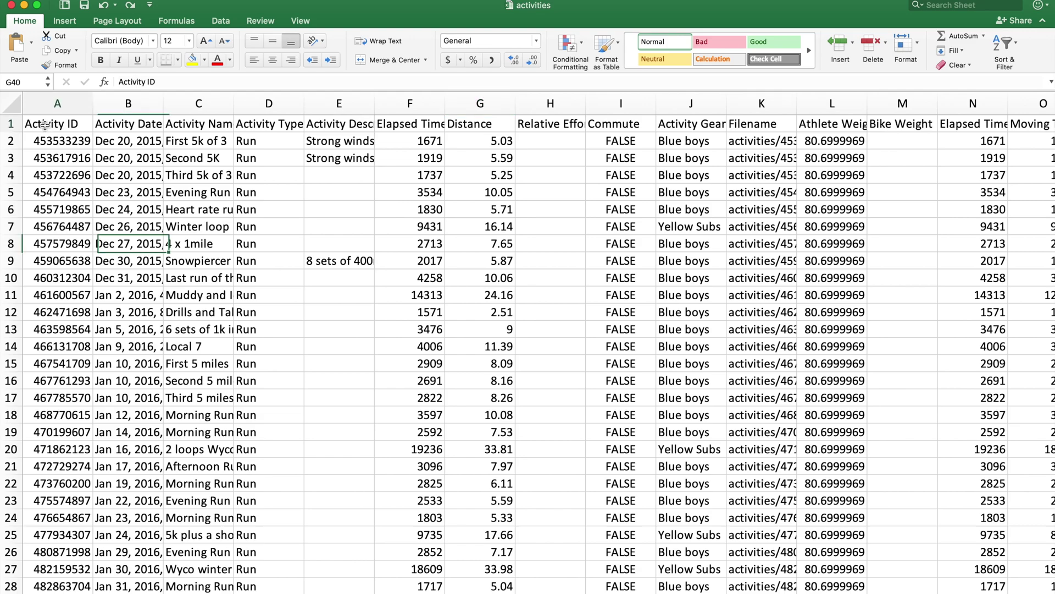
Convert the whole activity data range A1:BZ1072 into a table with headers.
click(51, 128)
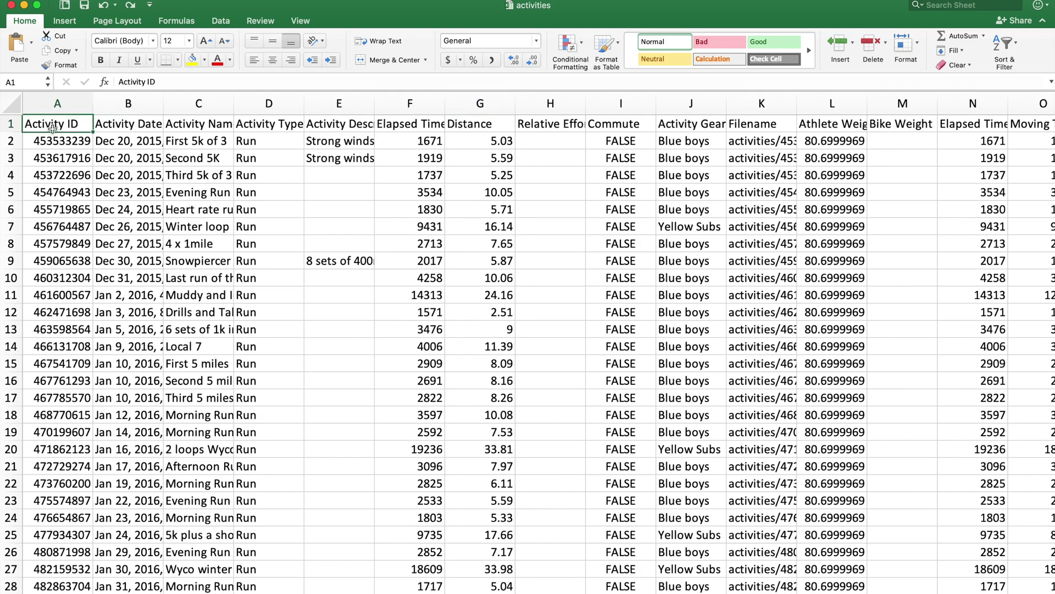
key(super+shift+Right)
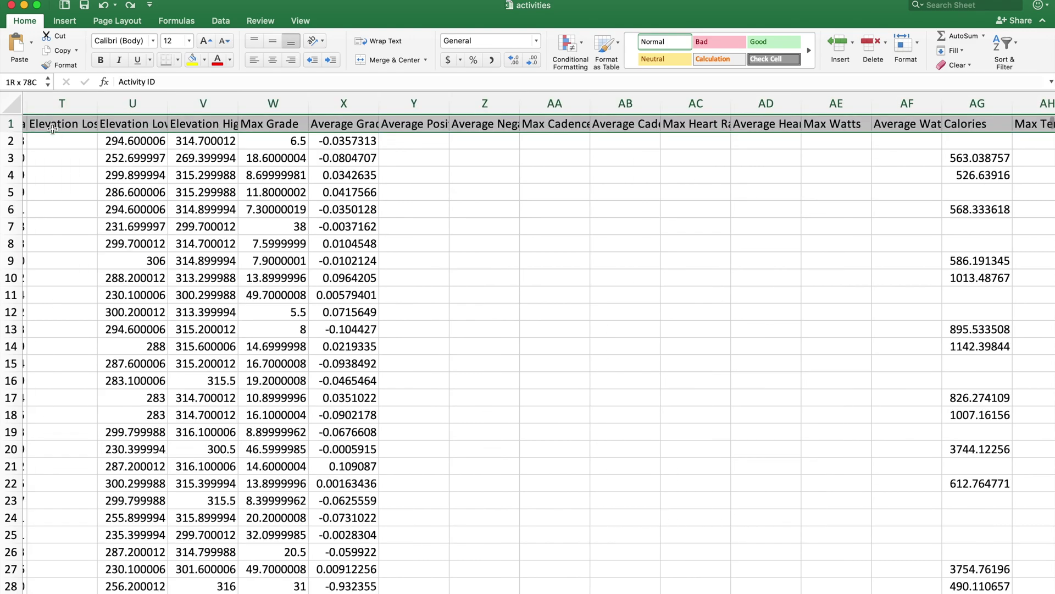
key(super+shift+Down)
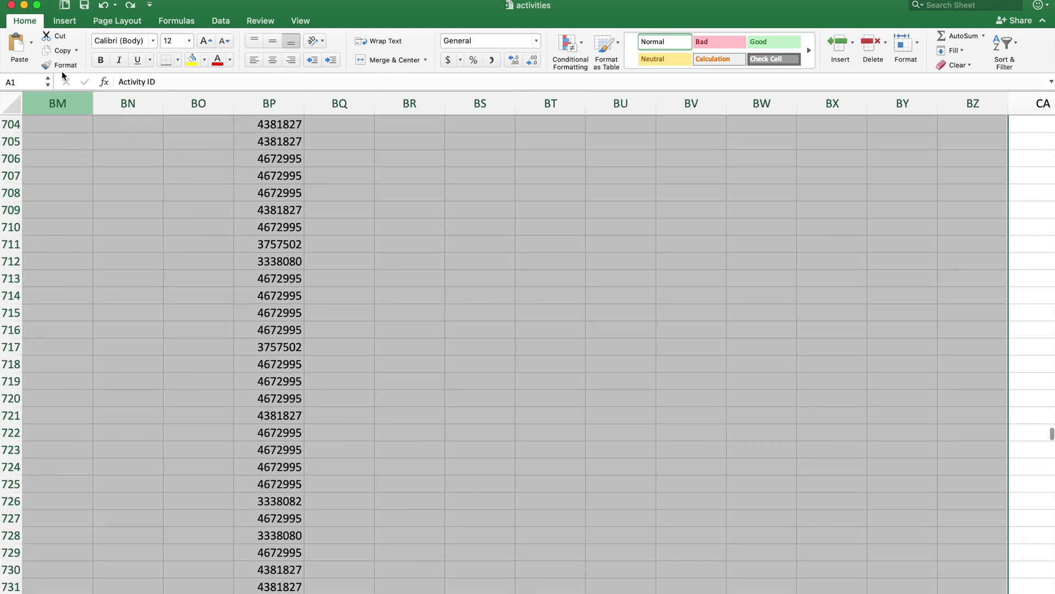
click(64, 22)
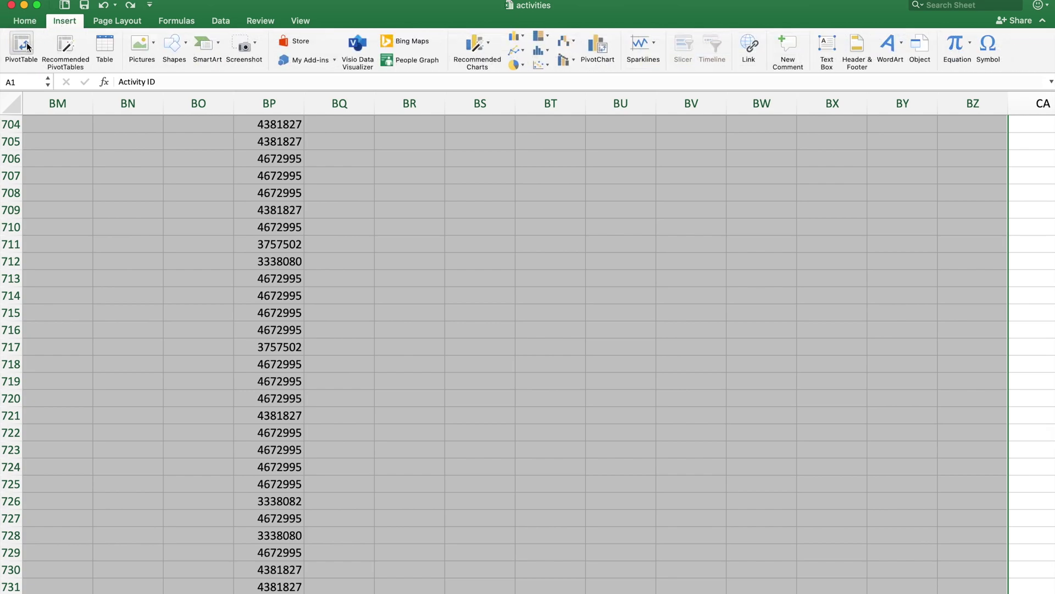
click(105, 49)
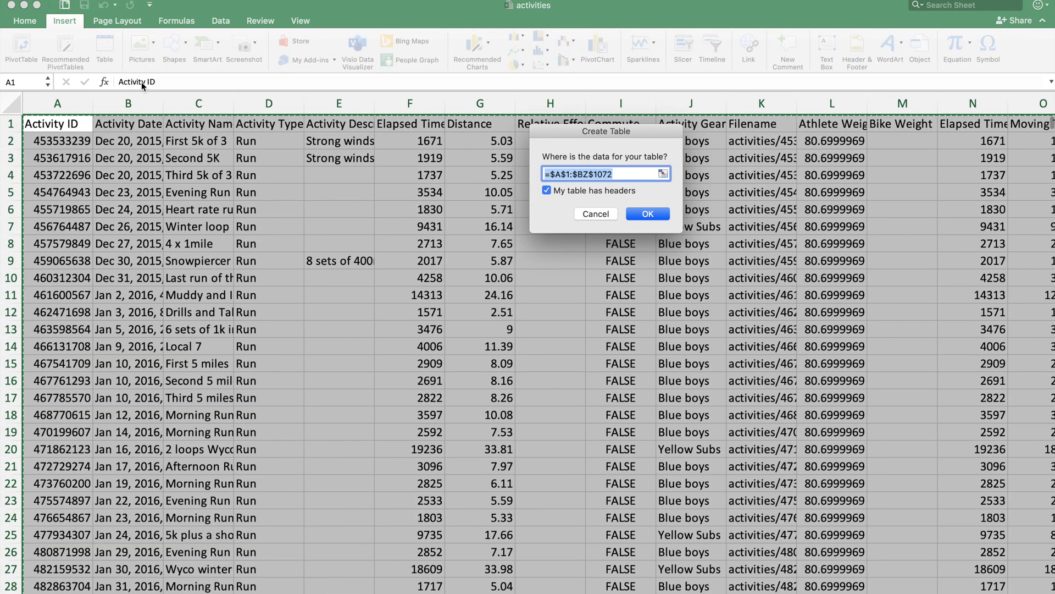
click(649, 214)
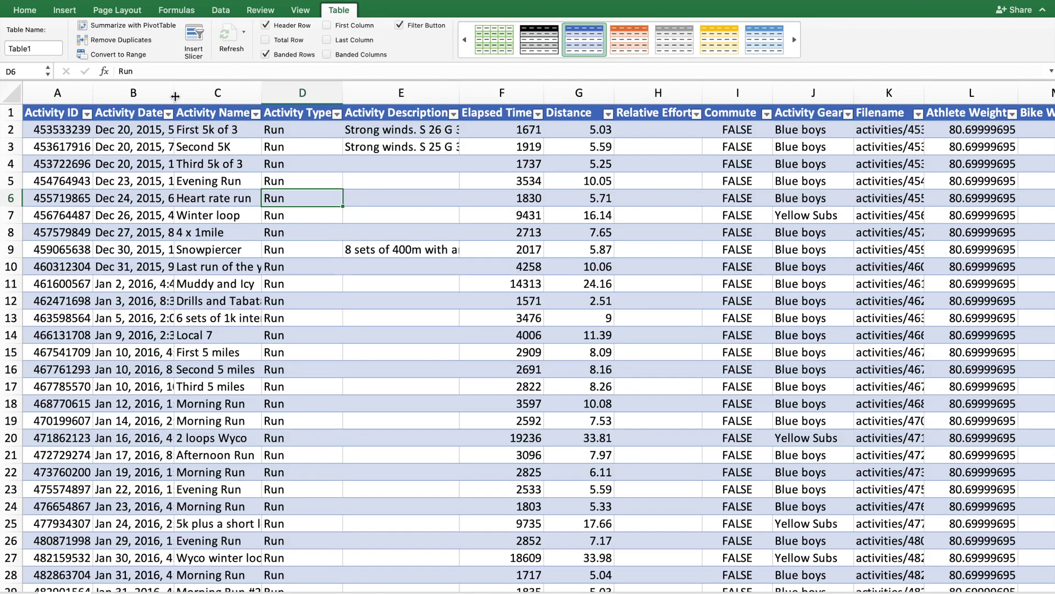
Widen the Activity Date column to show full timestamps and insert two blank columns before Activity Name.
mouse_move(258, 97)
mouse_down()
mouse_move(216, 97)
mouse_move(259, 96)
mouse_up()
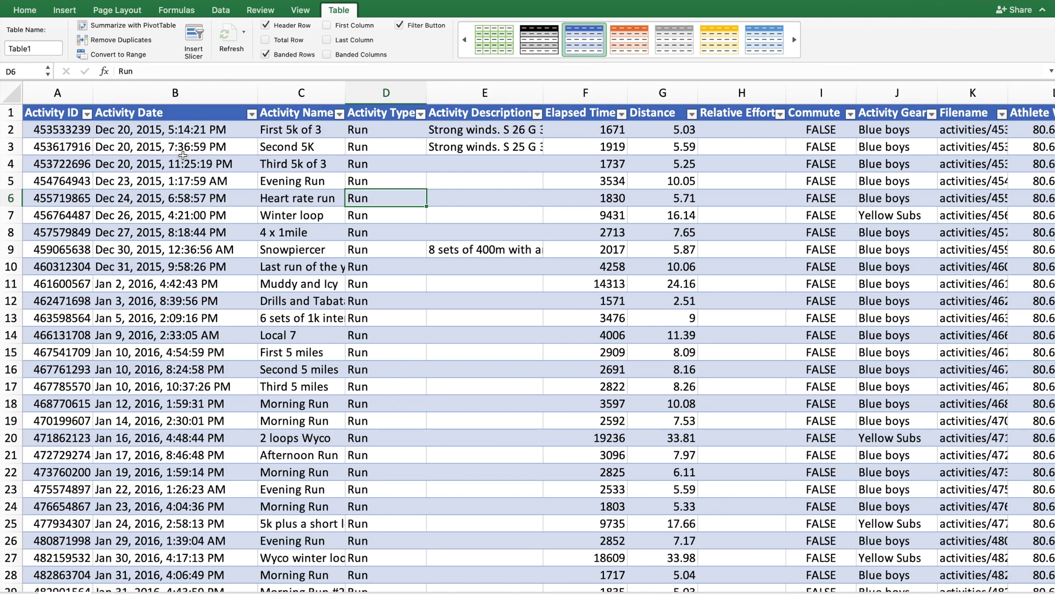
click(287, 91)
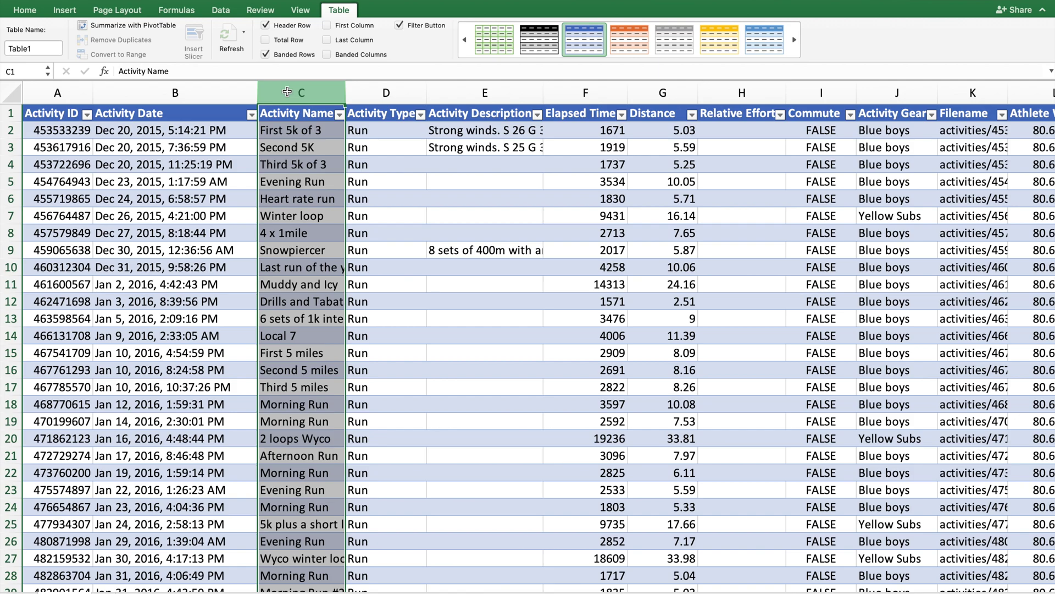
key(super+shift+equal)
key(super+shift+equal)
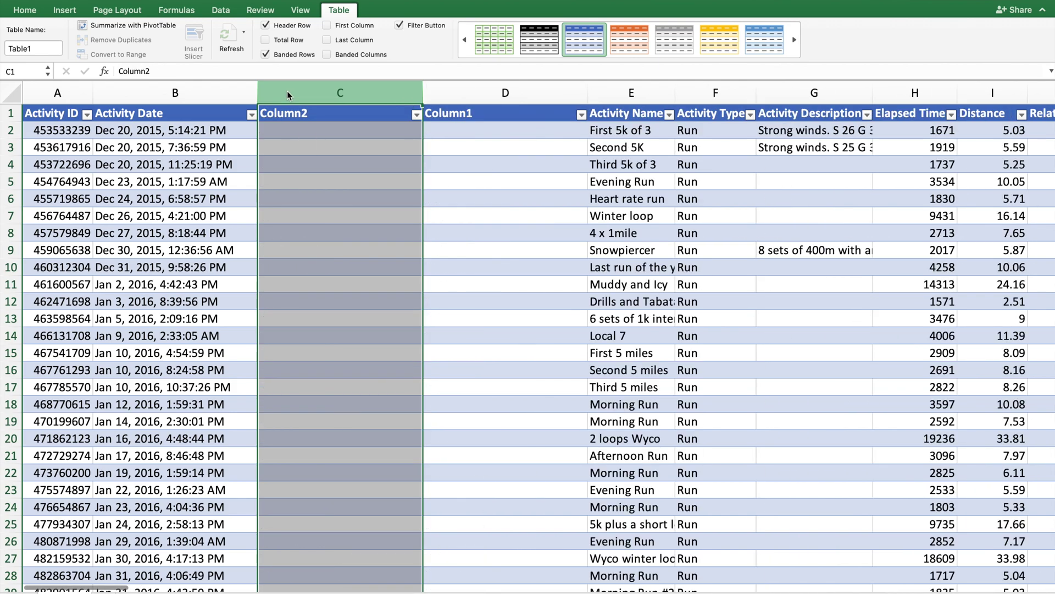
Split the Activity Date column with Text to Columns, delimited by tab and comma in General format, replacing the existing data.
click(200, 89)
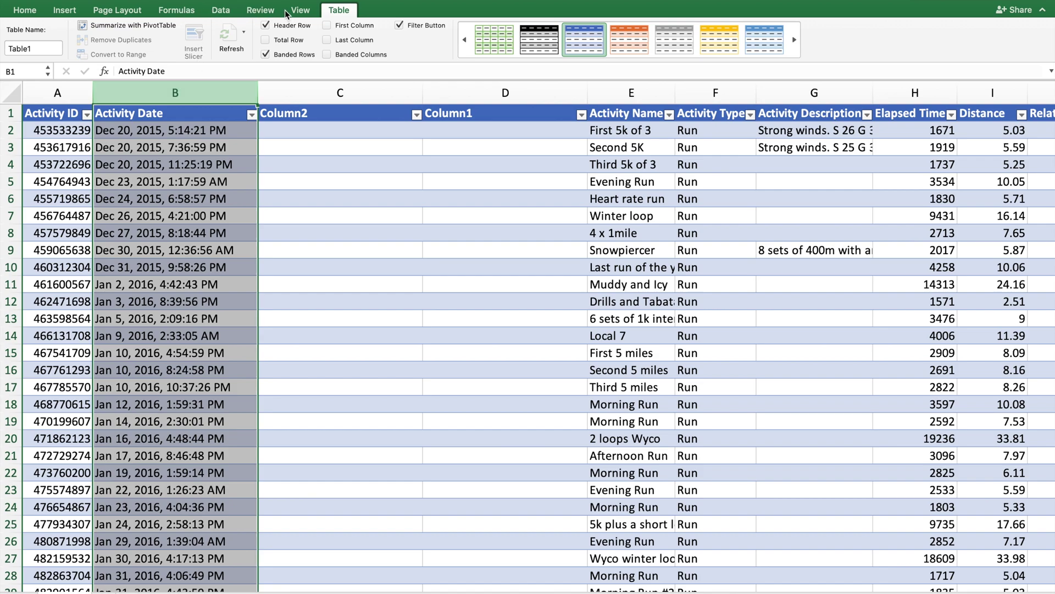
click(221, 11)
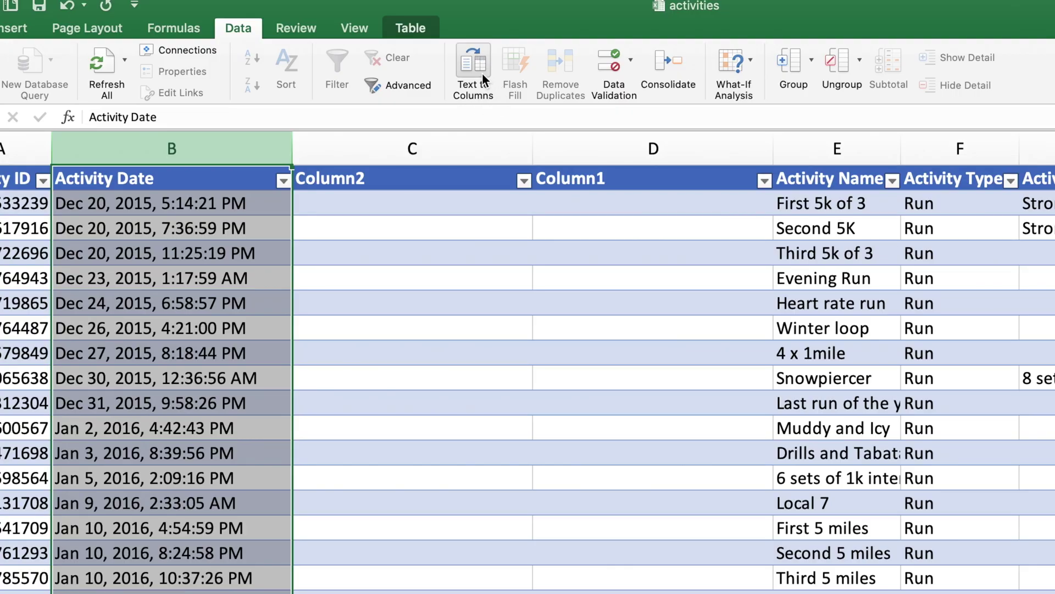
click(483, 74)
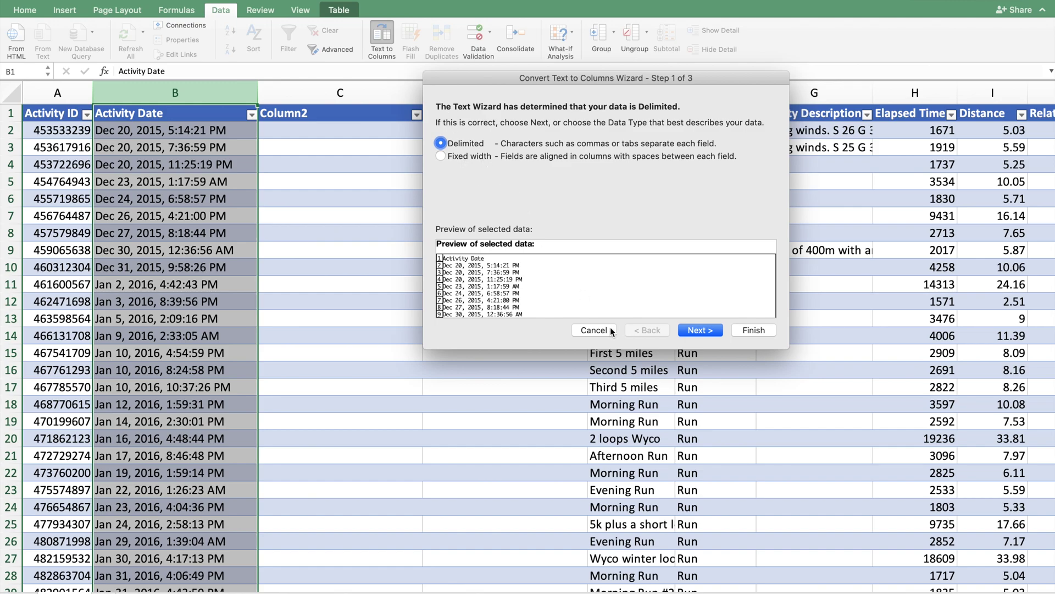
click(704, 329)
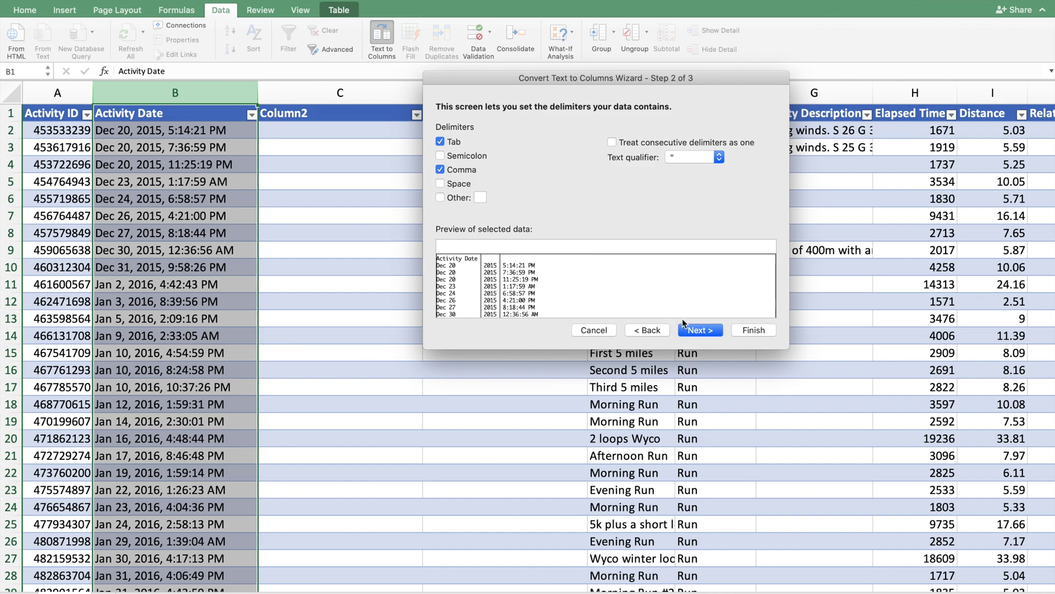
click(701, 330)
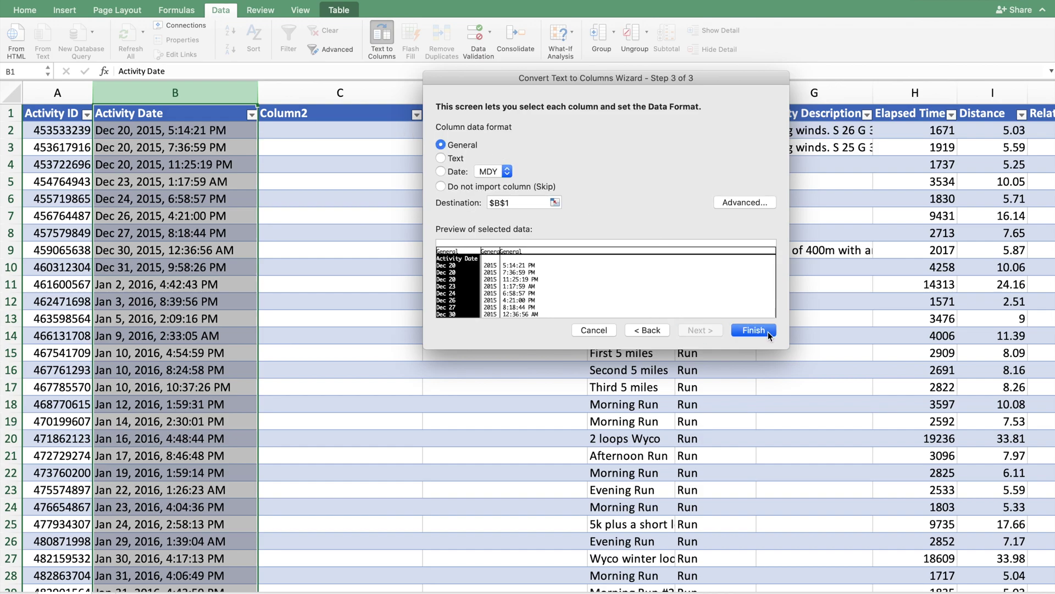
click(754, 330)
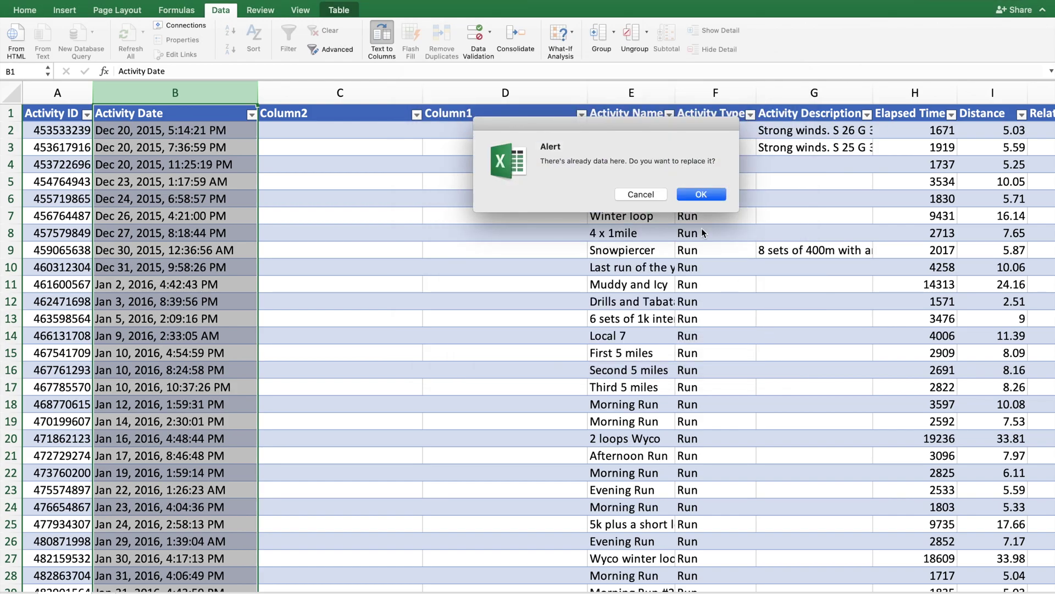
click(691, 197)
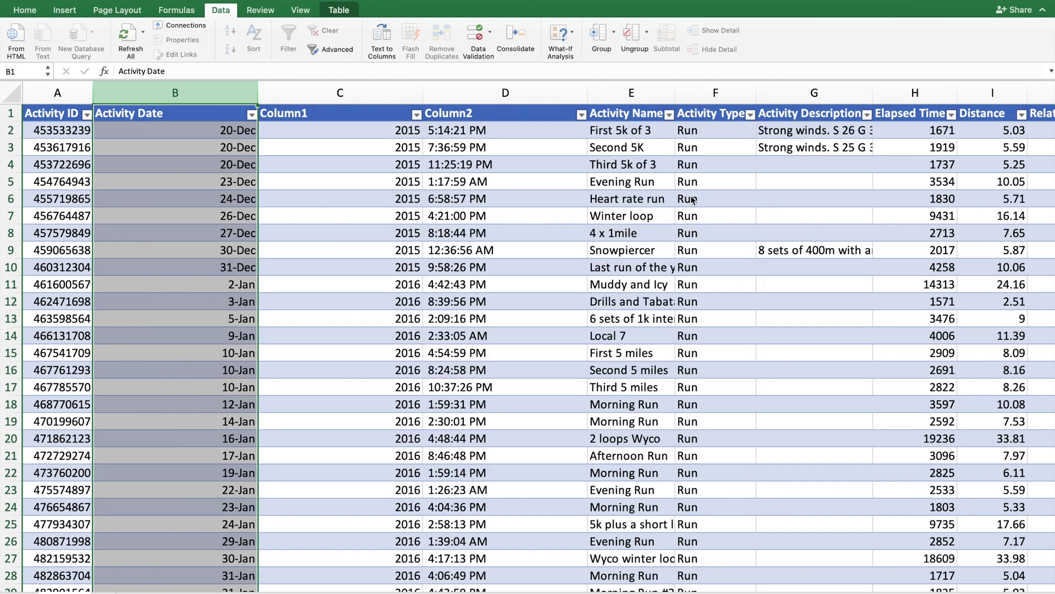
Rename the two new column headers after Activity Date as Year and Time.
click(479, 199)
click(374, 116)
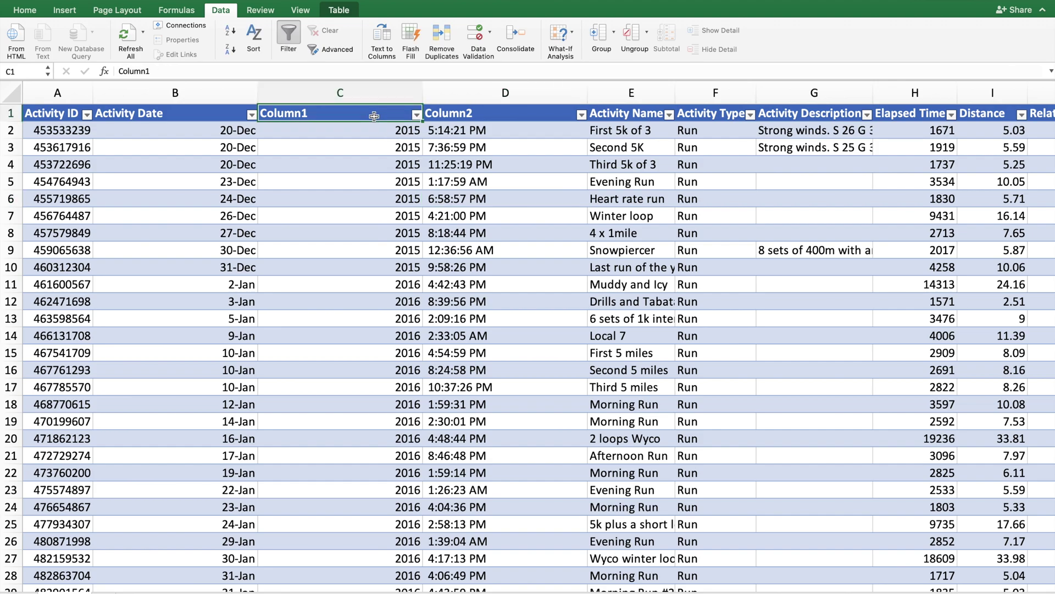
text(Year)
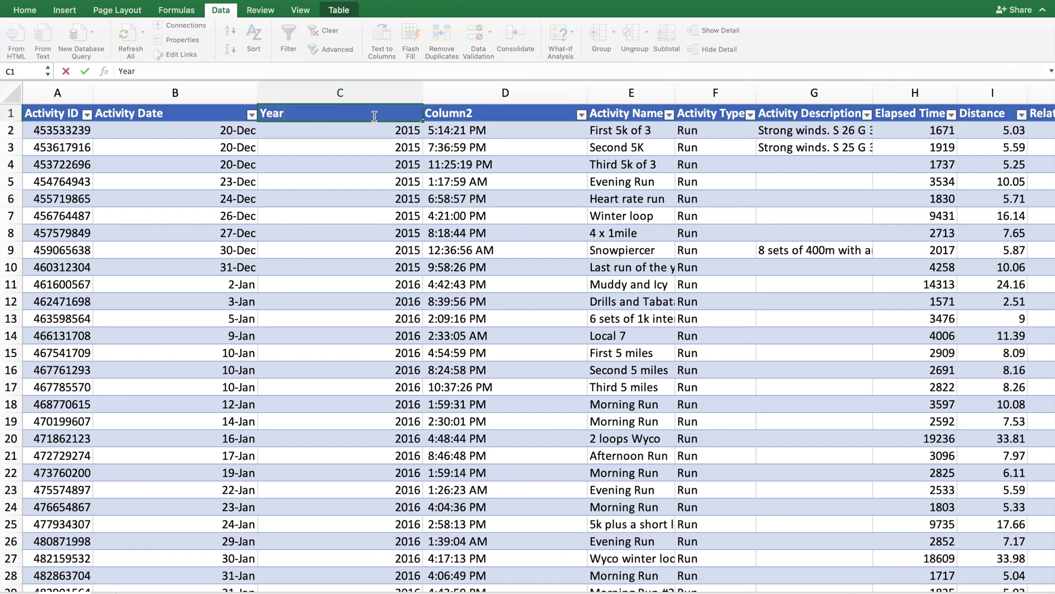
key(Tab)
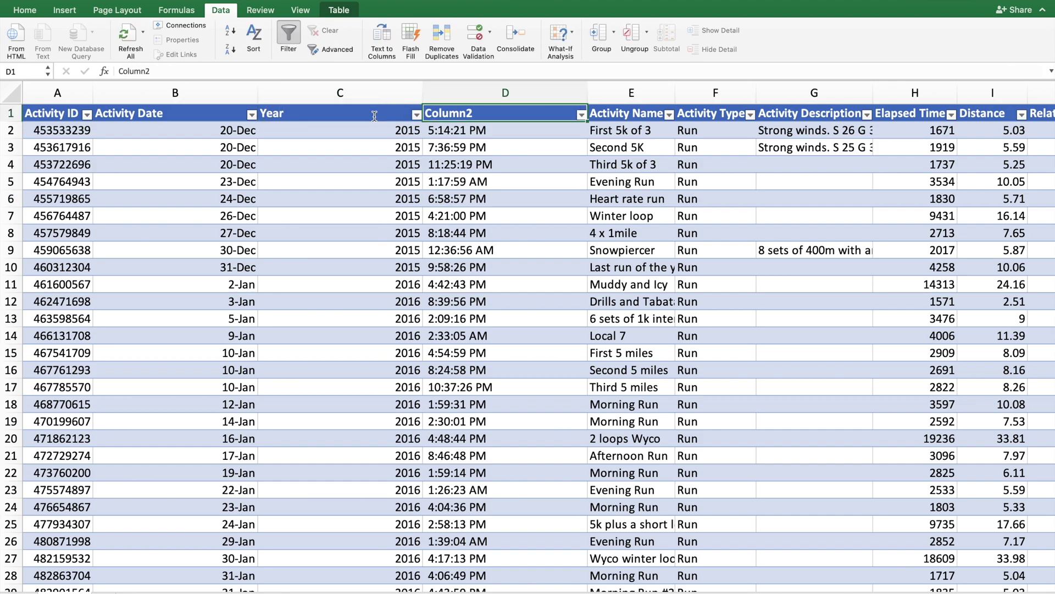
text(R)
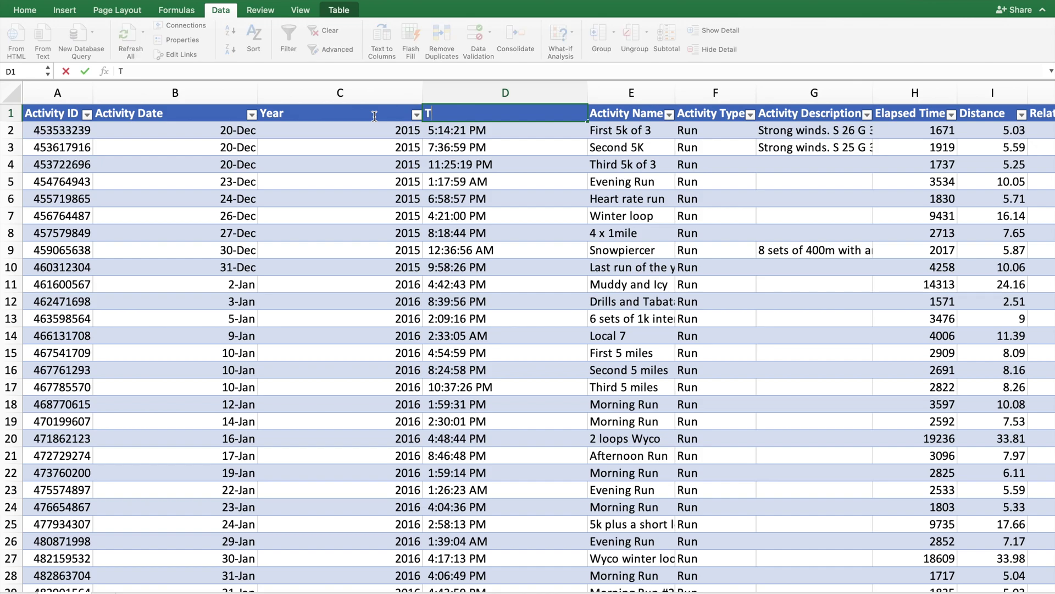
click(408, 178)
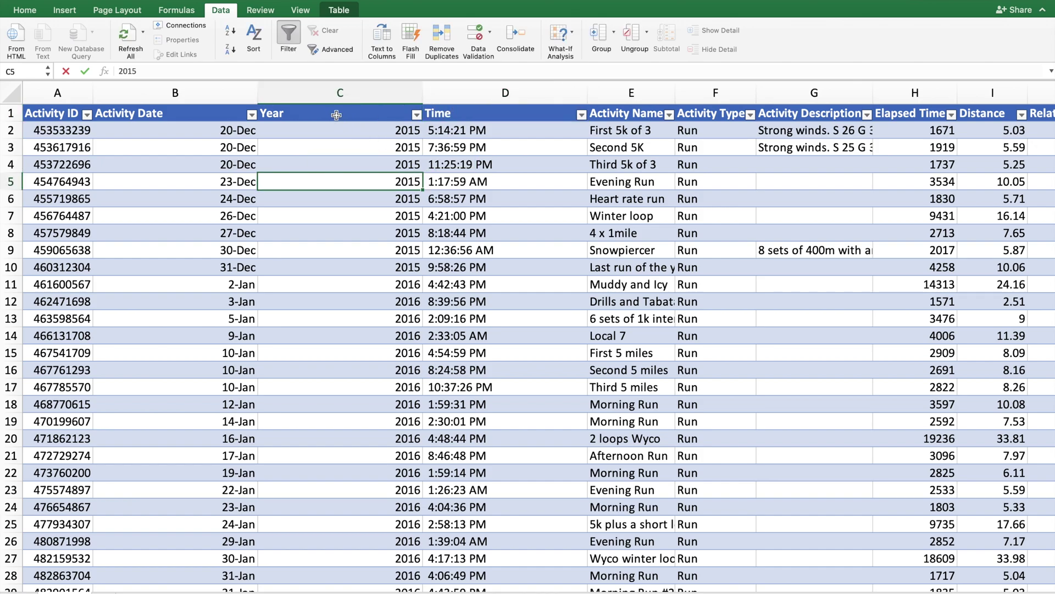
Insert two blank columns before Year and name them Month and Date.
click(341, 92)
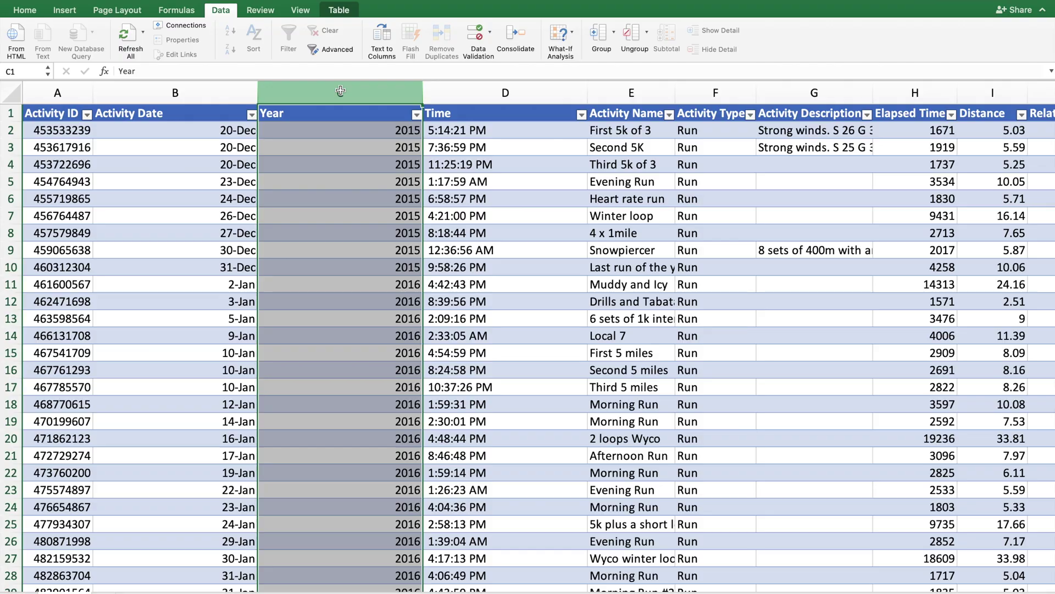
key(ctrl+shift+plus)
key(ctrl+shift+plus)
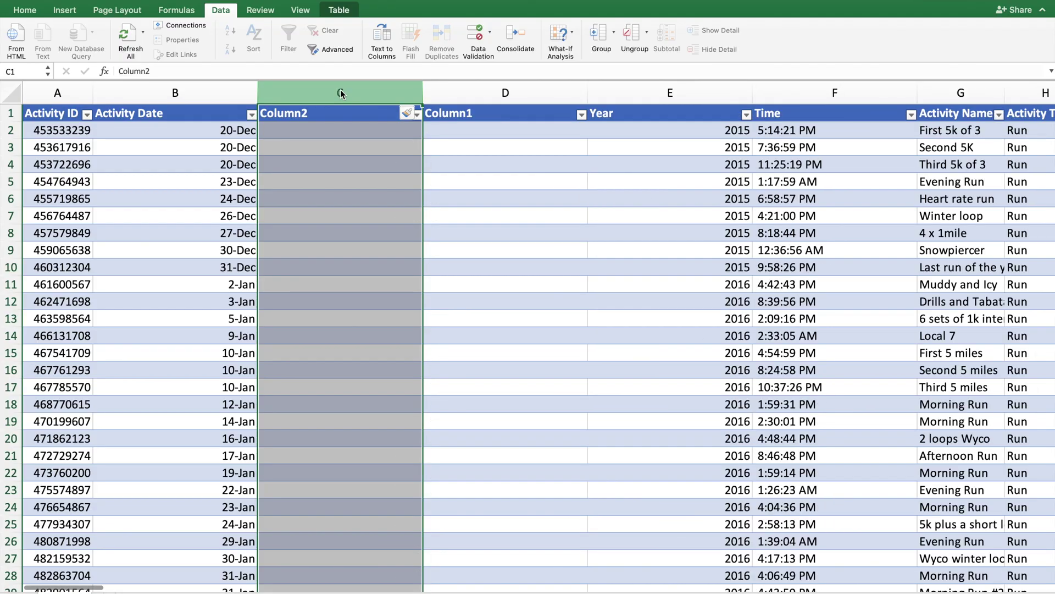
click(329, 114)
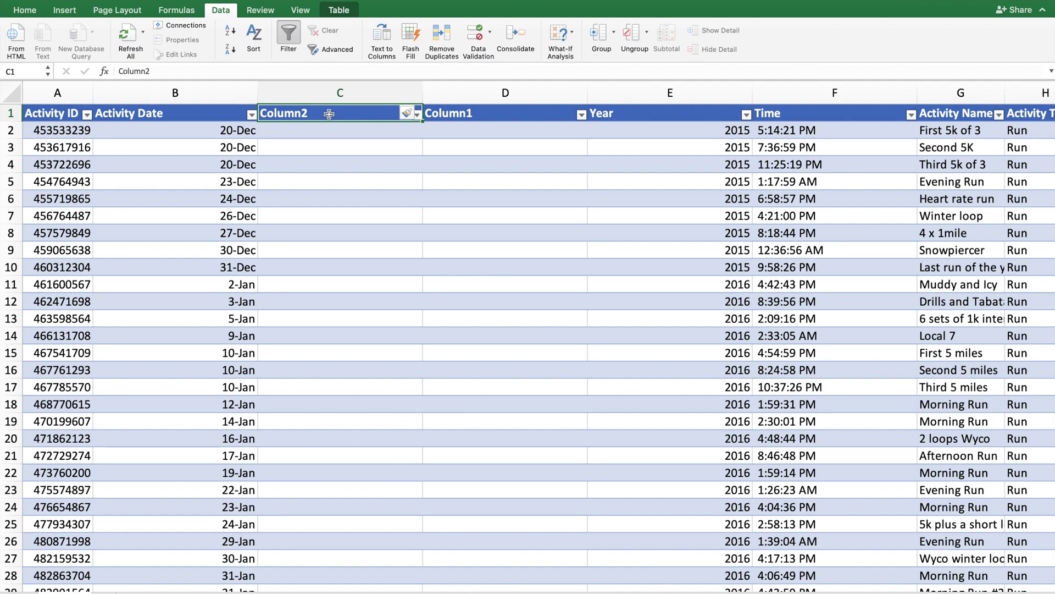
text(Month)
key(Tab)
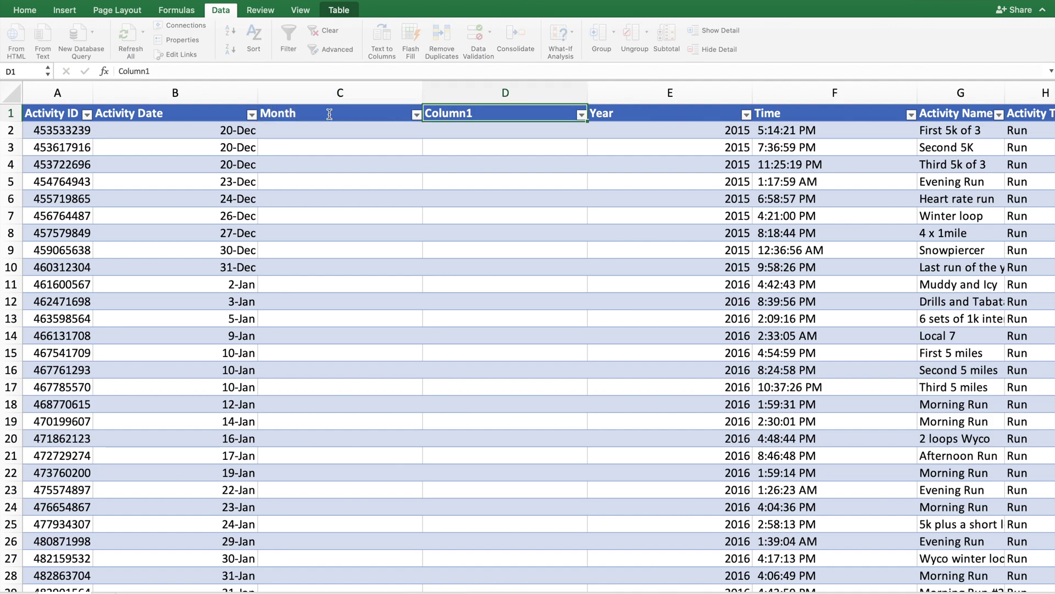
text(Date)
click(383, 171)
Set the number format of the first Month and Date cells, C2:D2, to General.
click(369, 131)
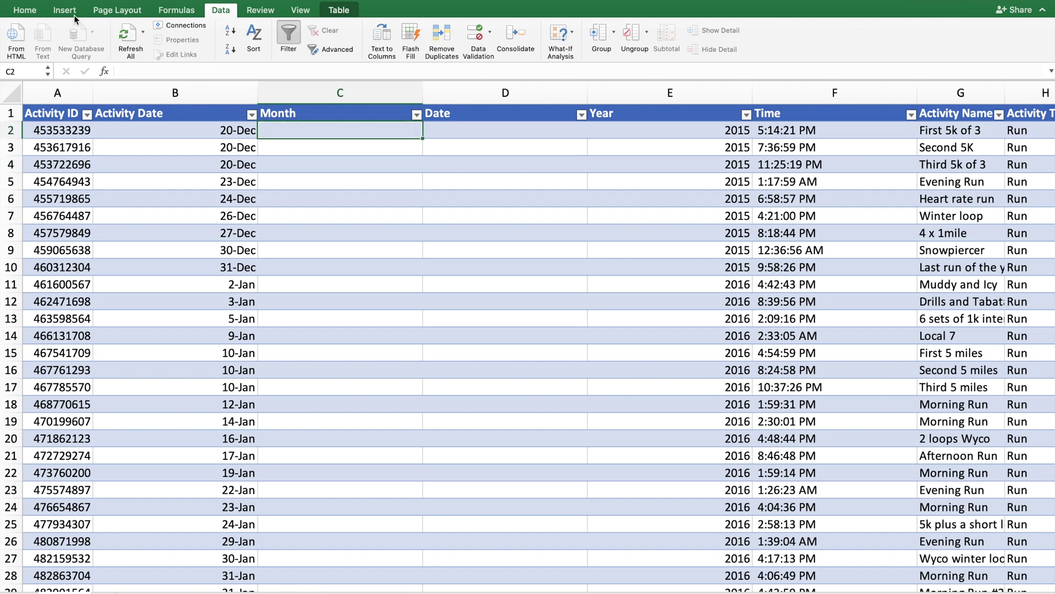
click(27, 11)
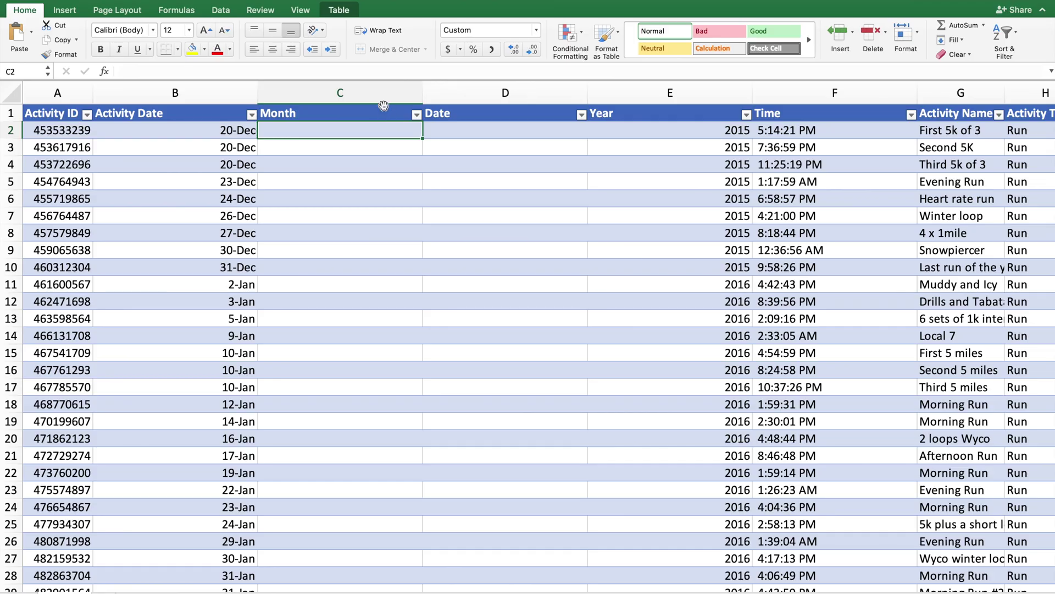
key(shift+Right)
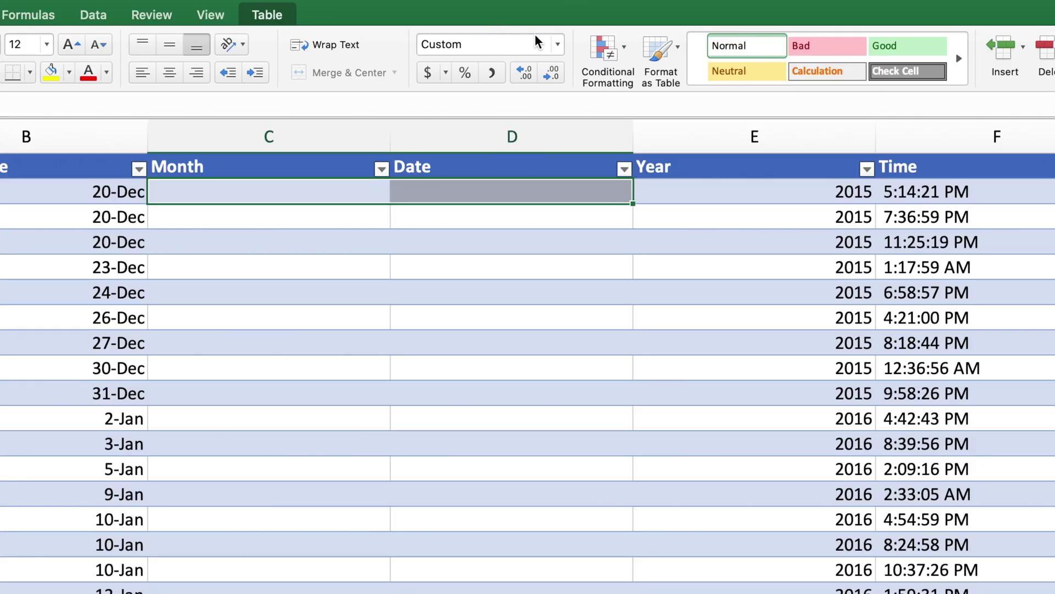
click(558, 45)
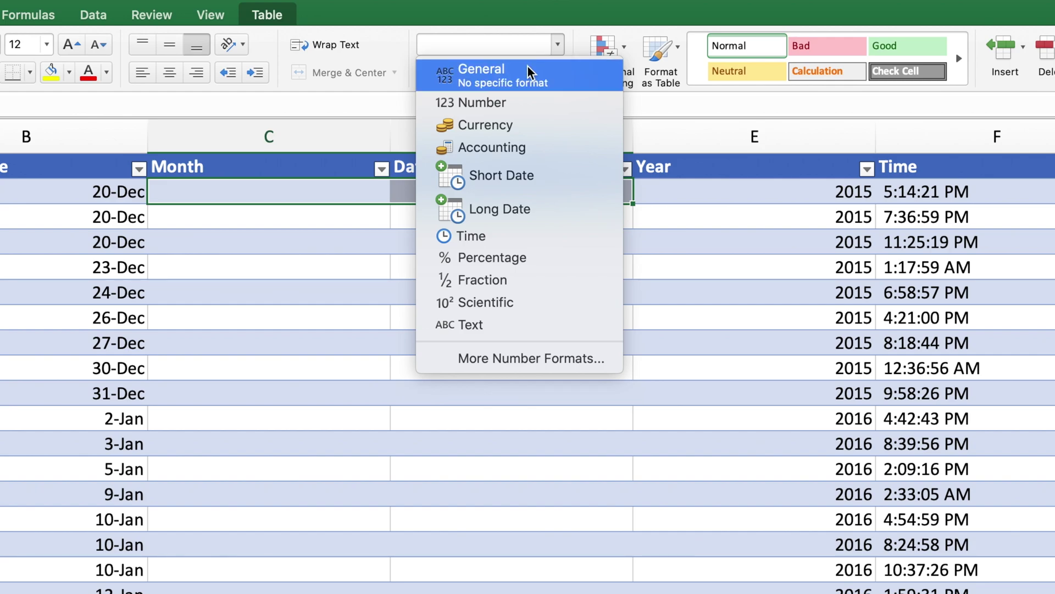
click(530, 70)
click(465, 265)
Fill the Month column with the formula =MONTH([@[Activity Date]]), entered in C2.
click(390, 135)
text(=)
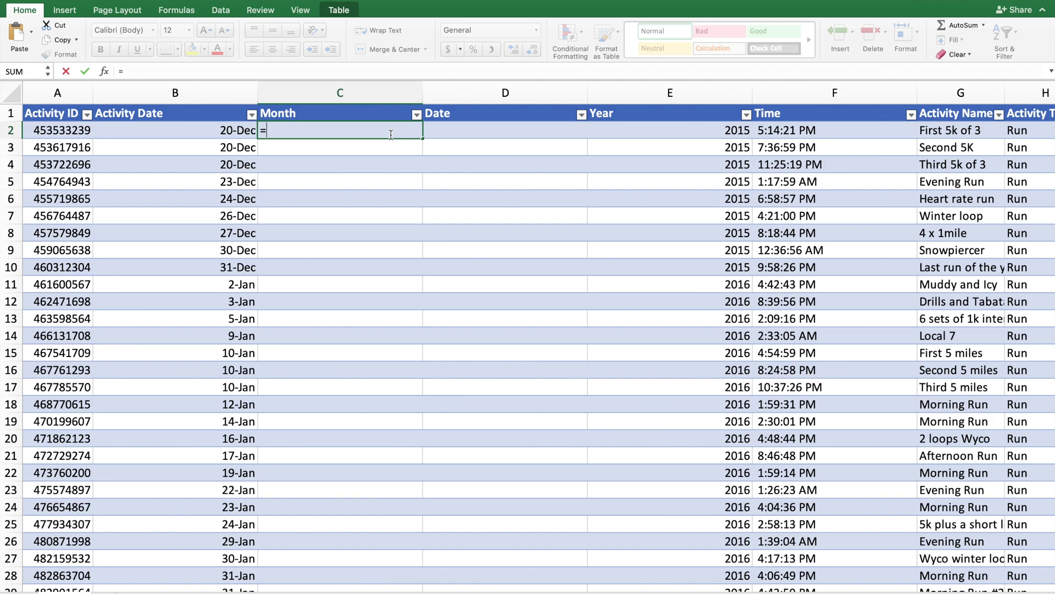
text(month()
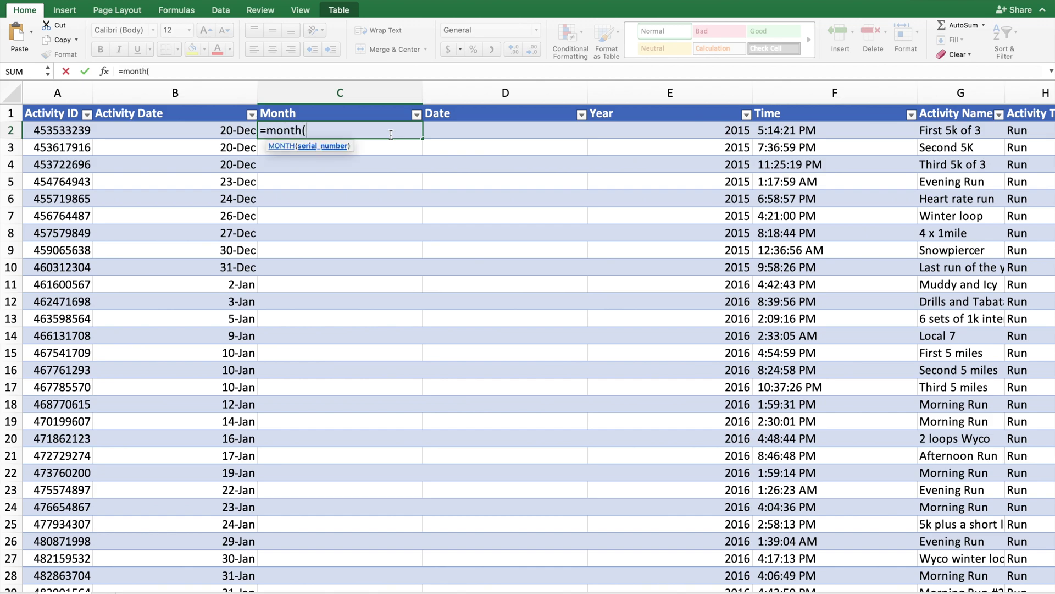
click(194, 131)
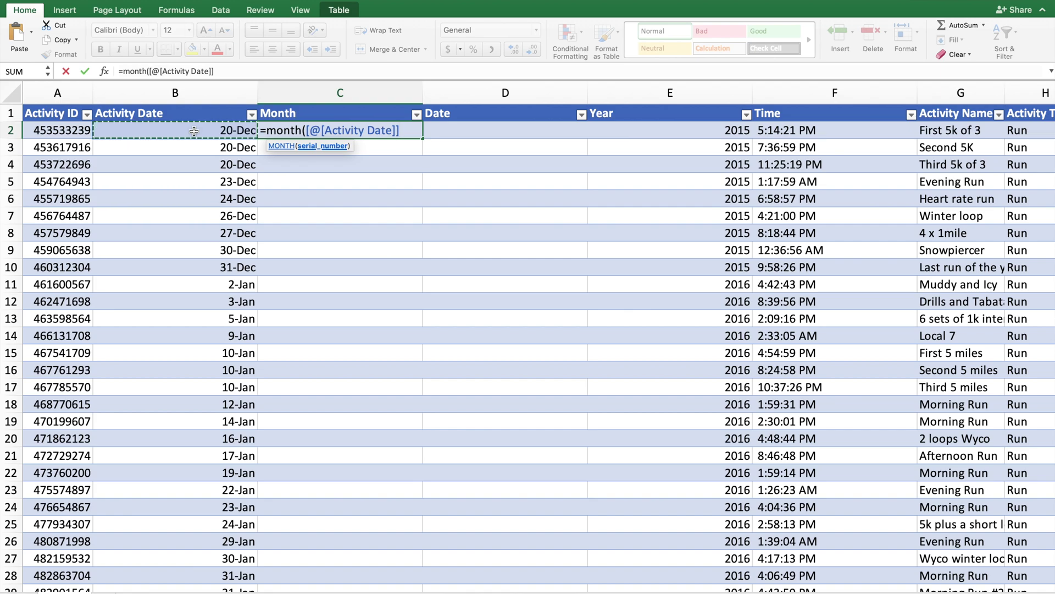
key(Return)
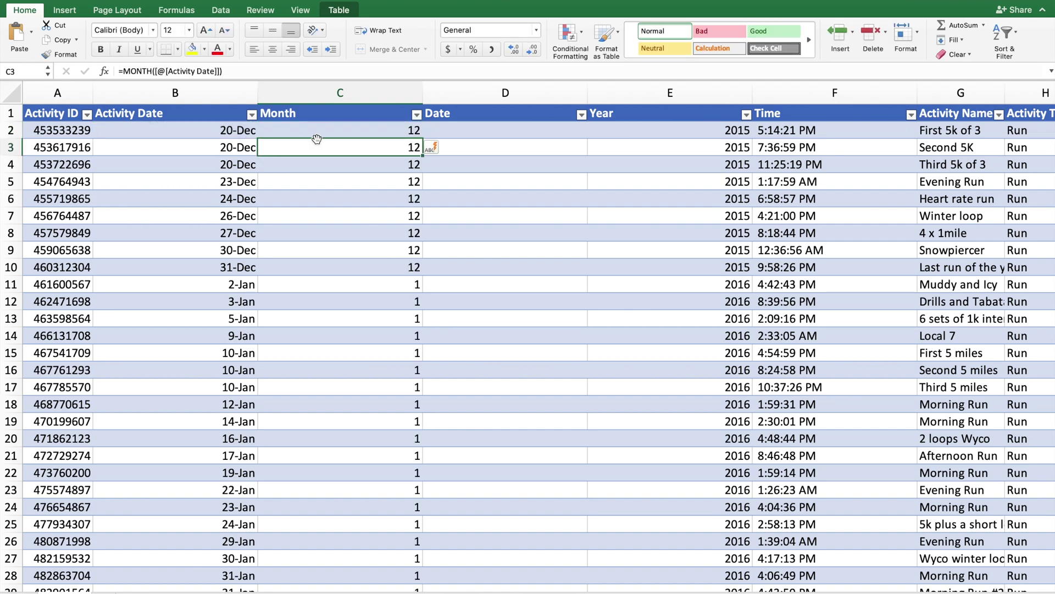
Fill the Date column with the formula =DAY([@[Activity Date]]), entered in D2.
click(462, 132)
text(=)
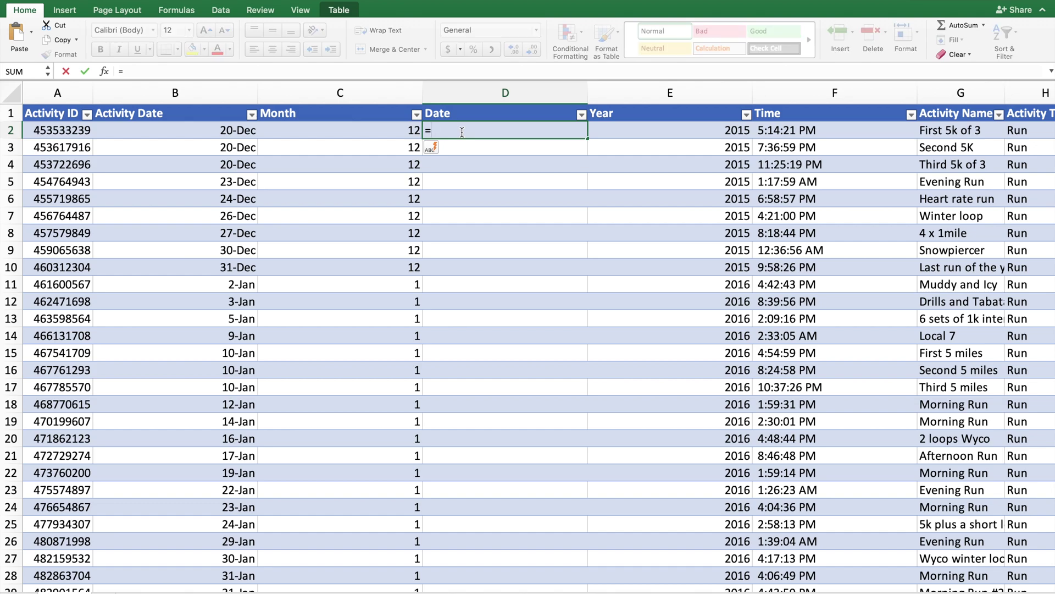
text(day)
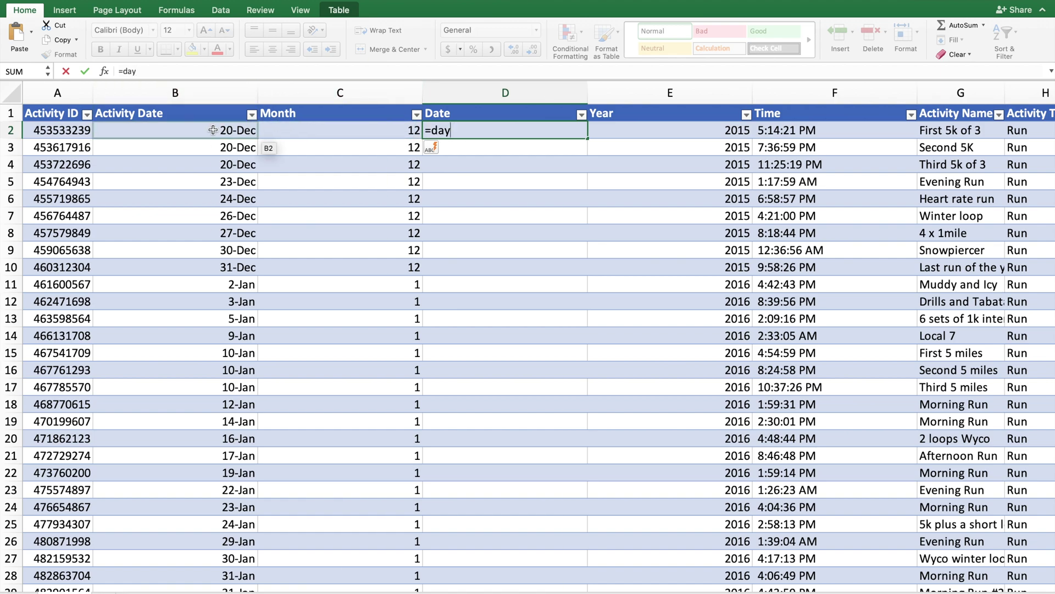
text(()
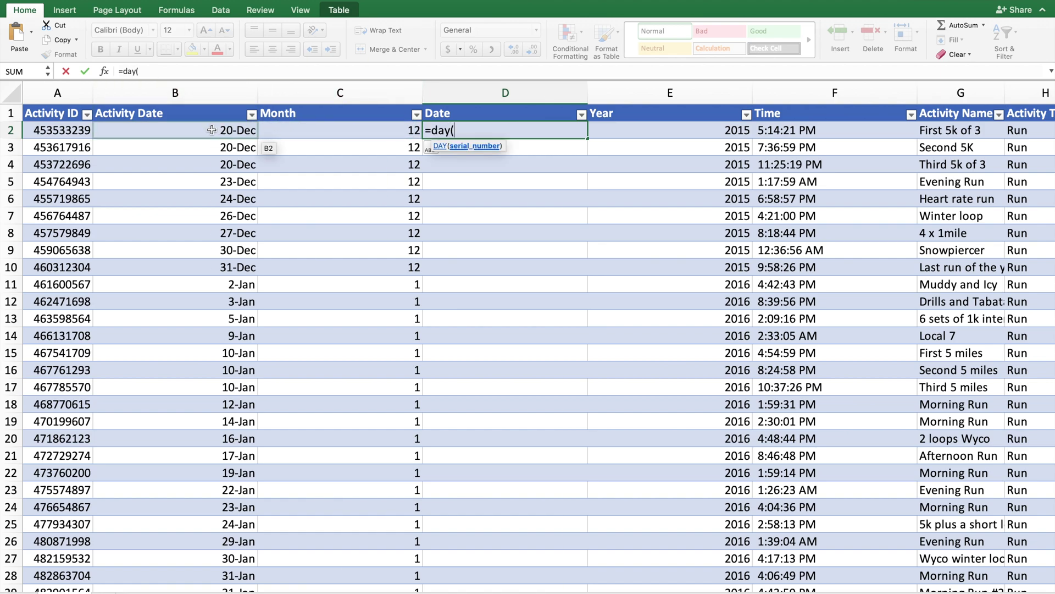
scroll(212, 130, down, 1)
click(237, 130)
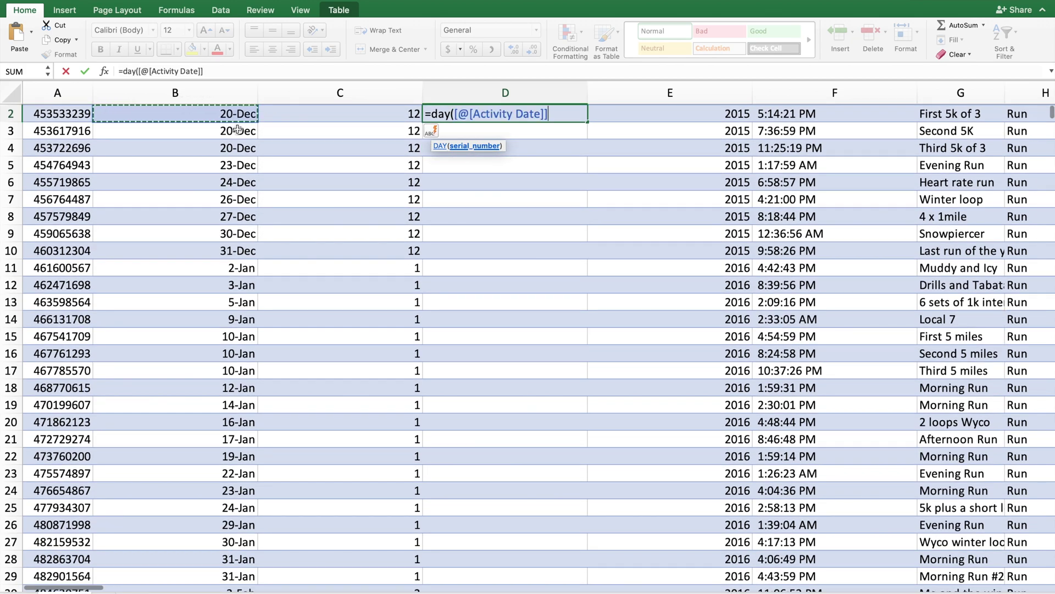
scroll(236, 130, up, 1)
text())
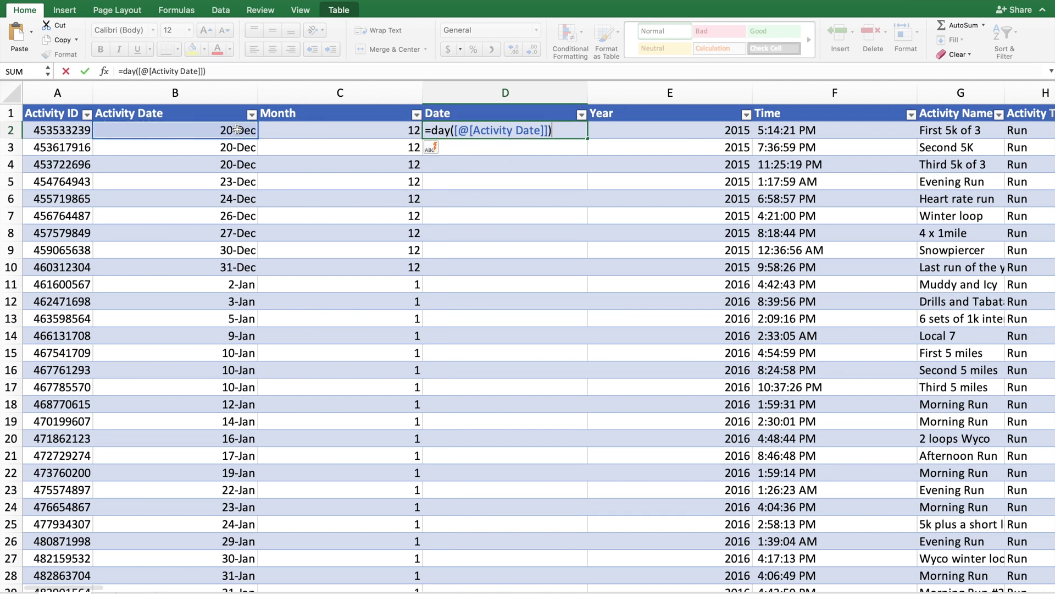
key(Return)
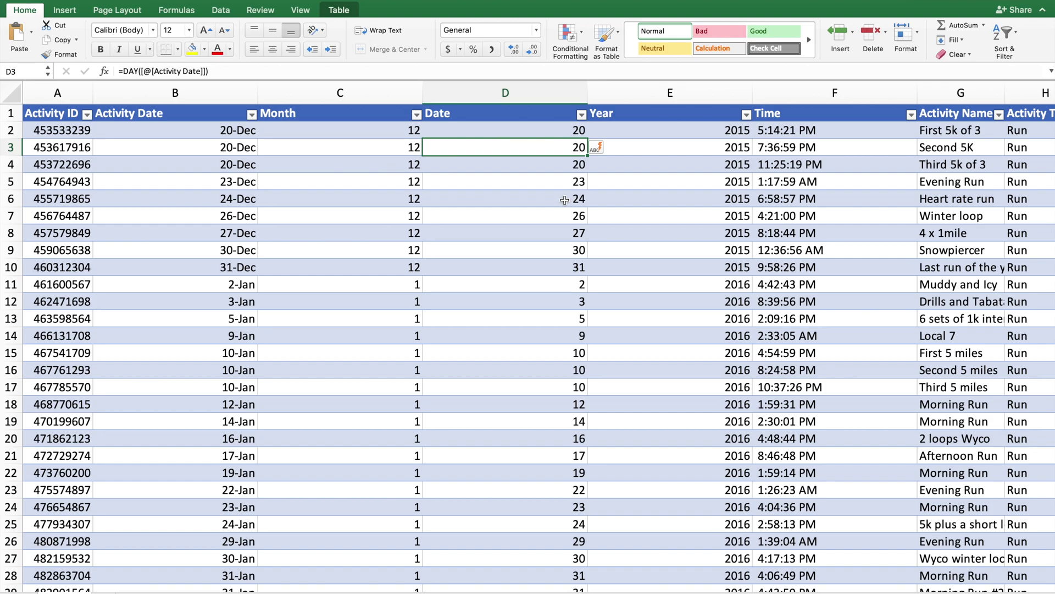
click(396, 132)
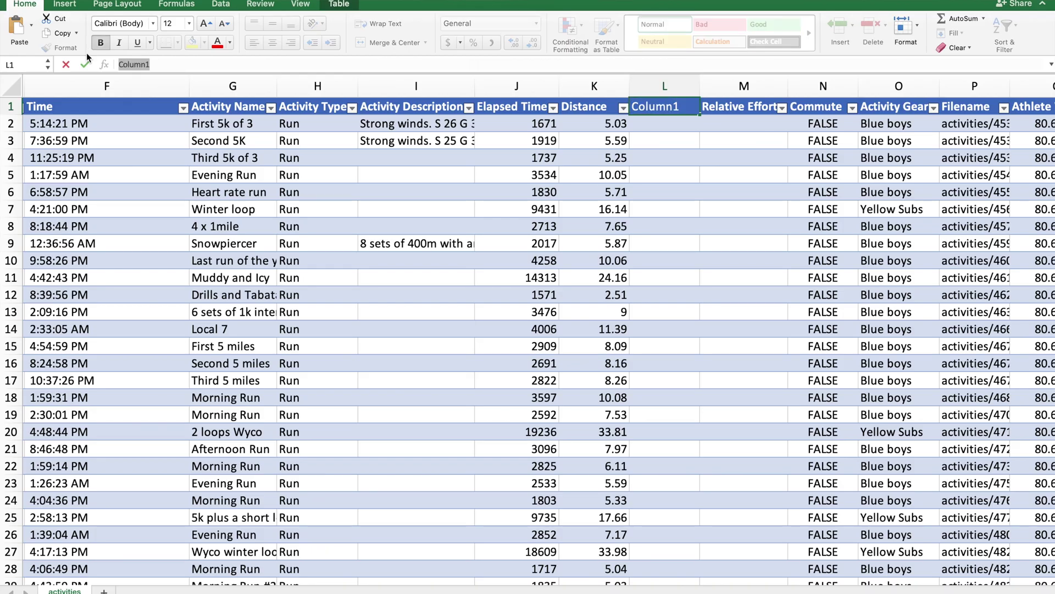
Name the blank column between Distance and Relative Effort "Mileage" in its header cell L1.
text(Mileag)
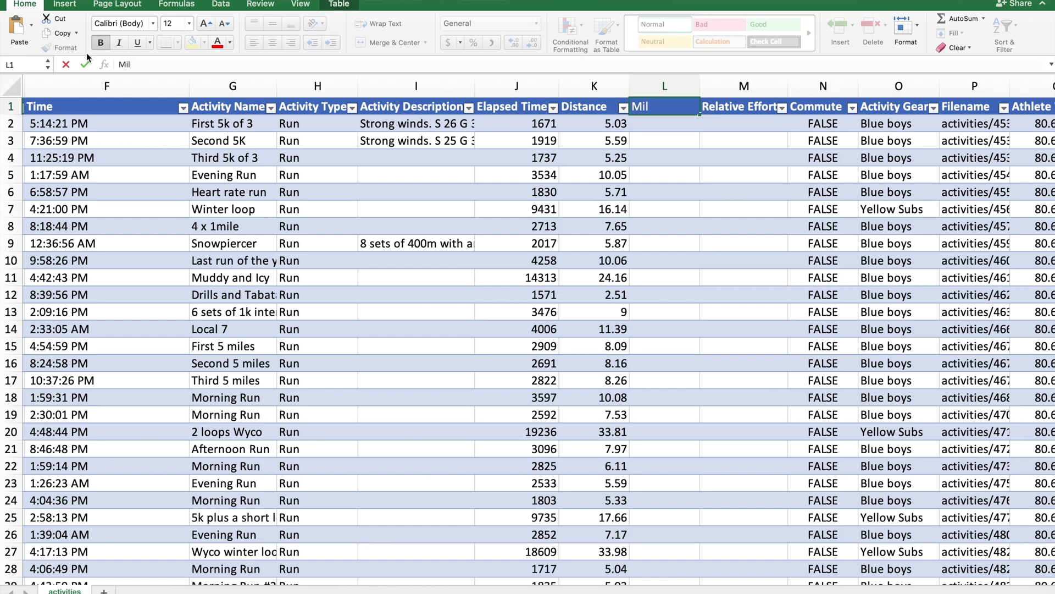
text(e)
key(Return)
text(=)
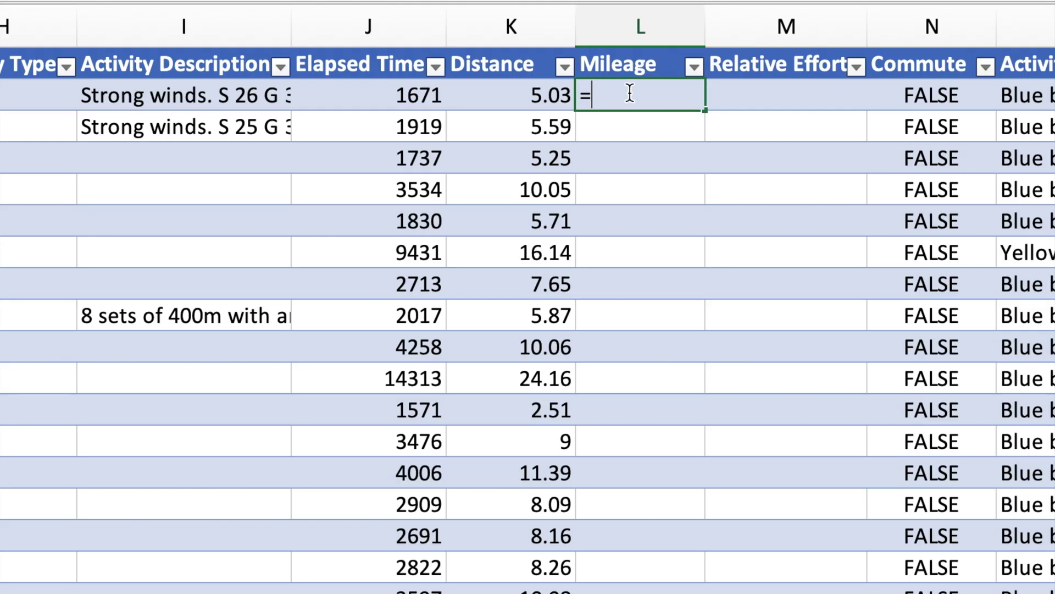
click(537, 90)
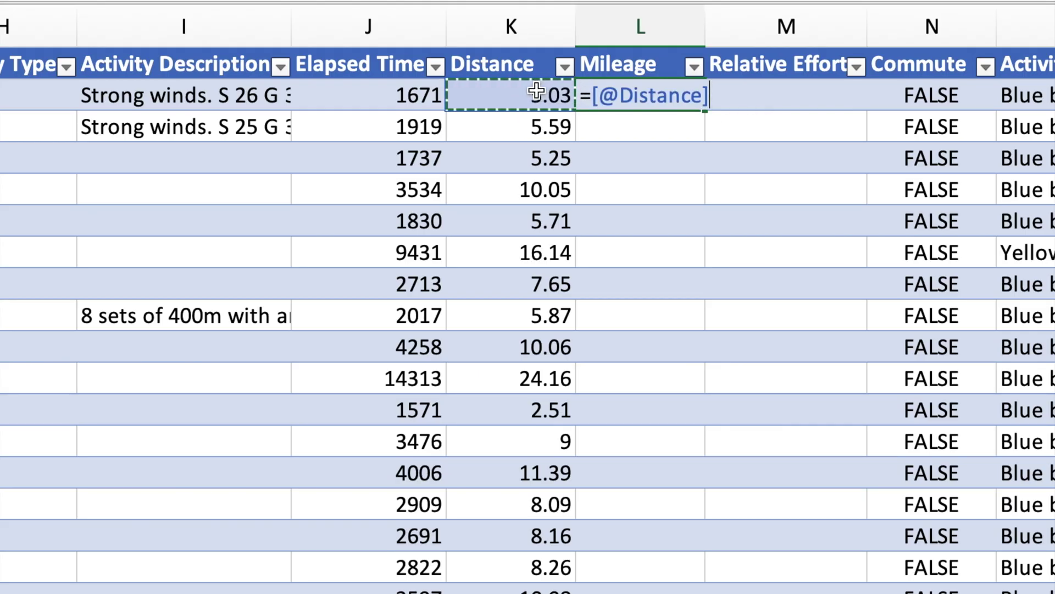
text(*)
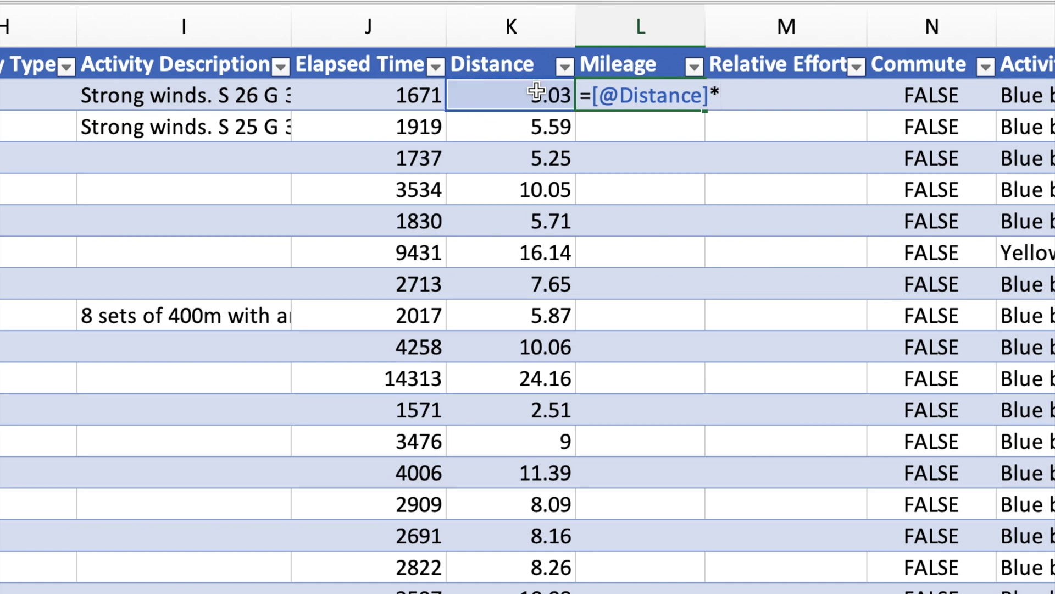
text(0.621371)
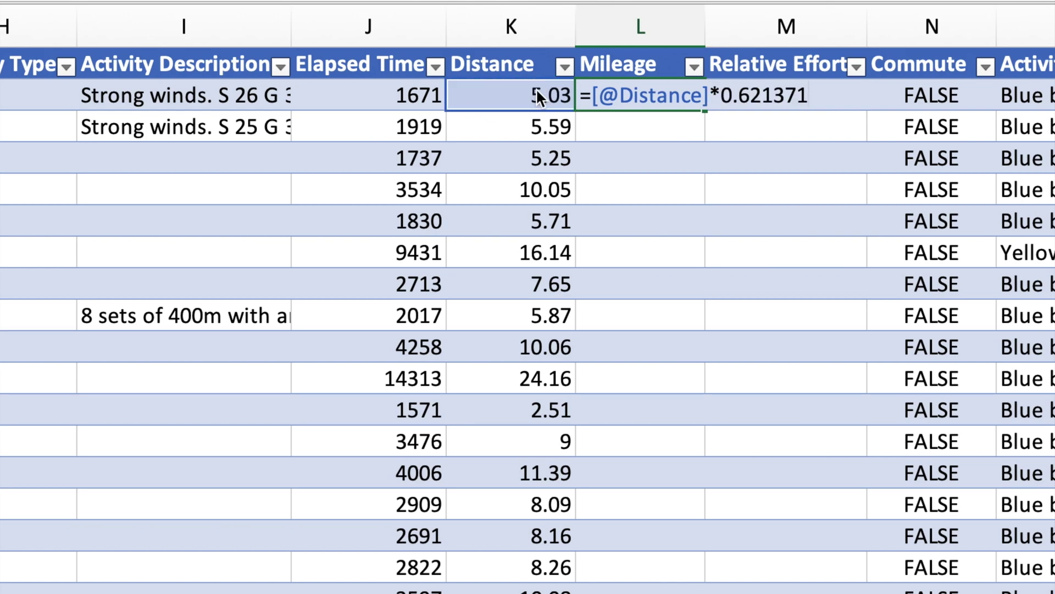
key(Return)
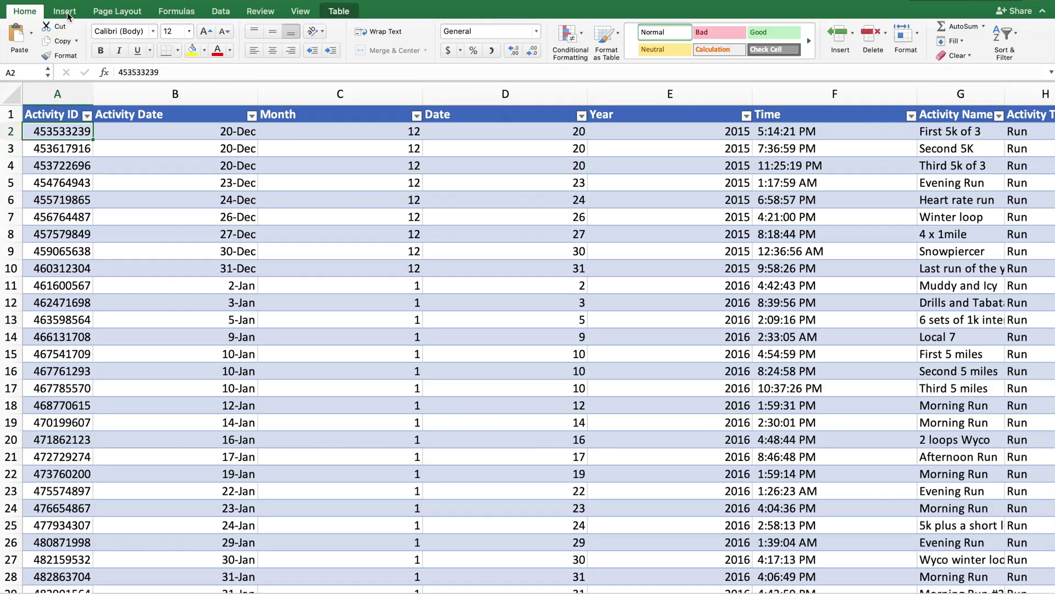
Create a PivotTable from Table1 on a new worksheet.
click(67, 13)
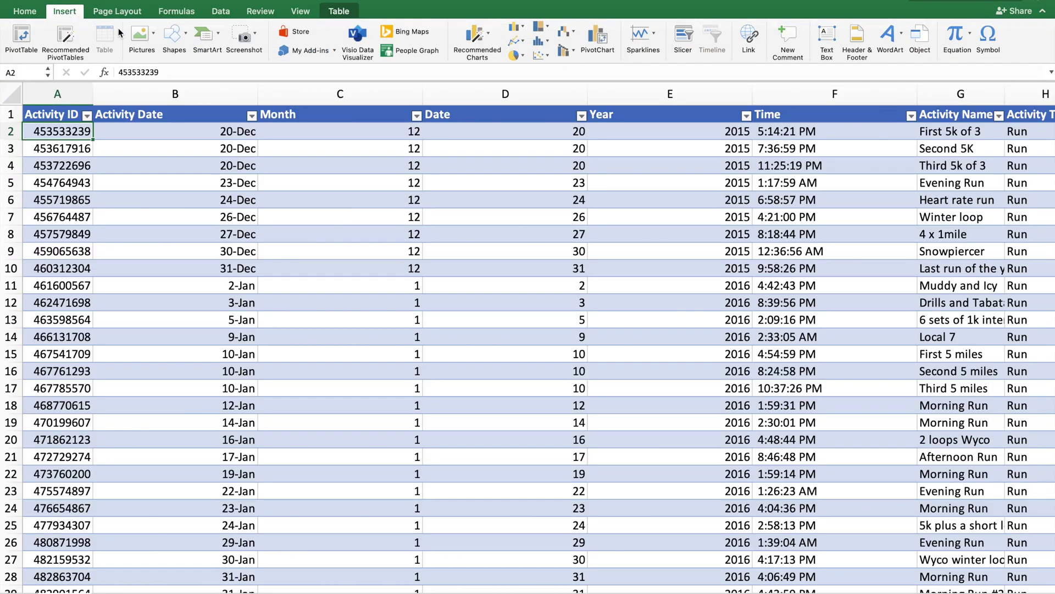
click(22, 37)
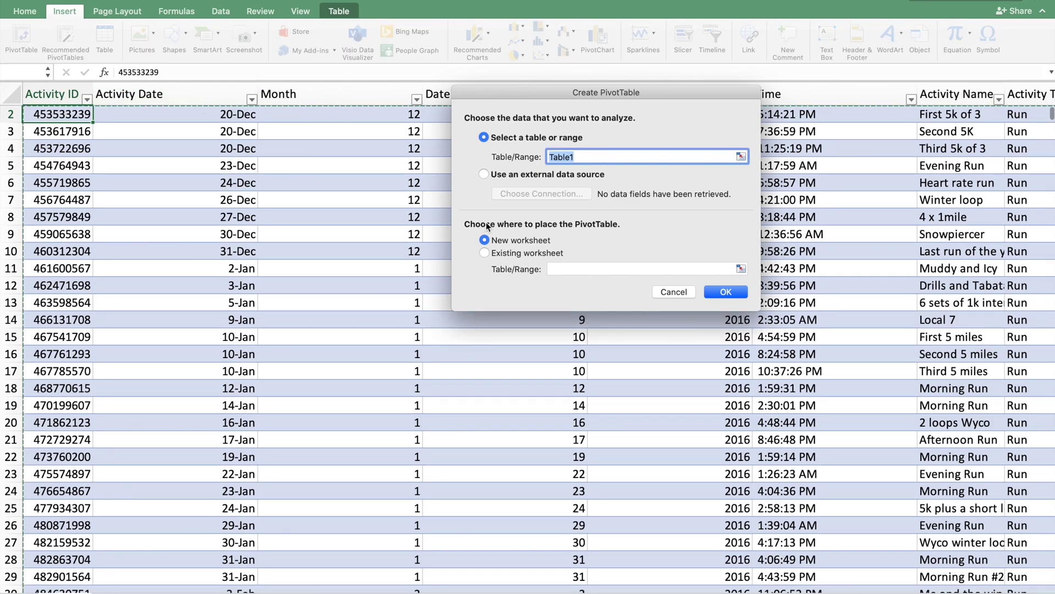
click(725, 293)
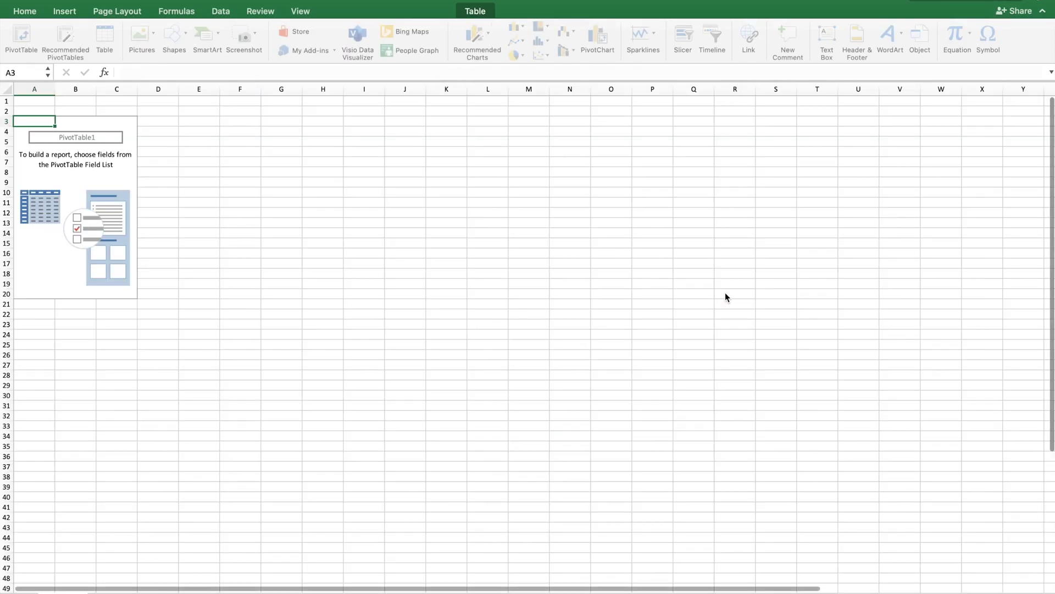